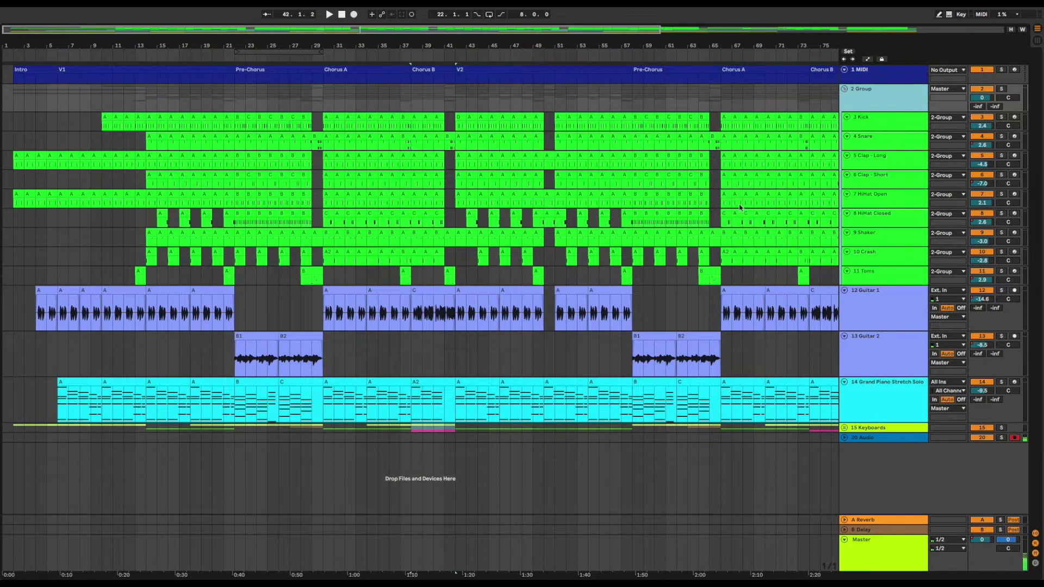
Collapse the 2 Group drum tracks into one row and select the second B2 clip on Guitar 2
left_click(845, 89)
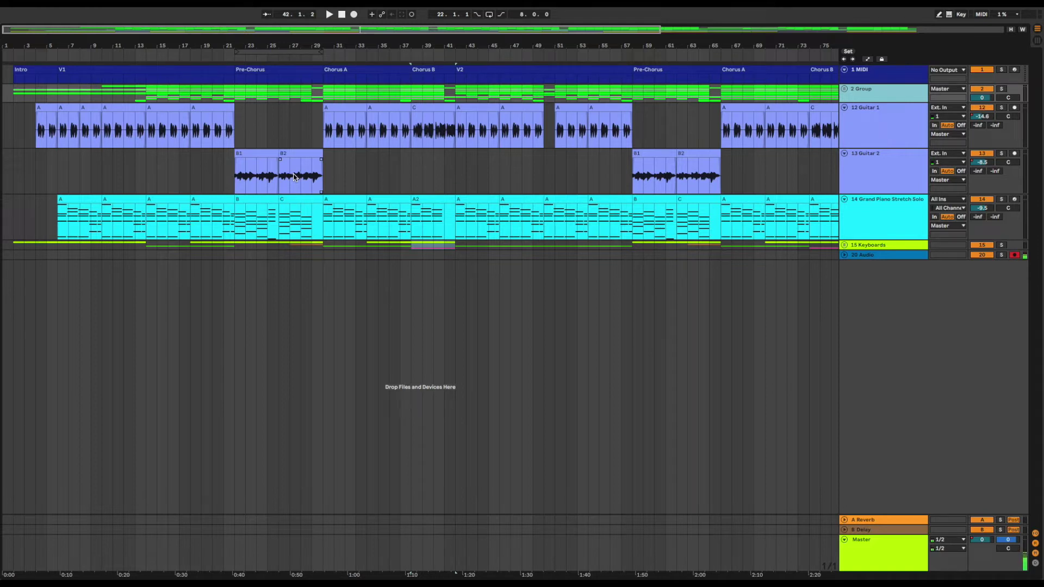
left_click(711, 152)
Unfold the 15 Keyboards group to reveal Uplift Strings Arp, Psychenetica, RHY Ultra Tremble and R&B Keys
left_click(633, 255)
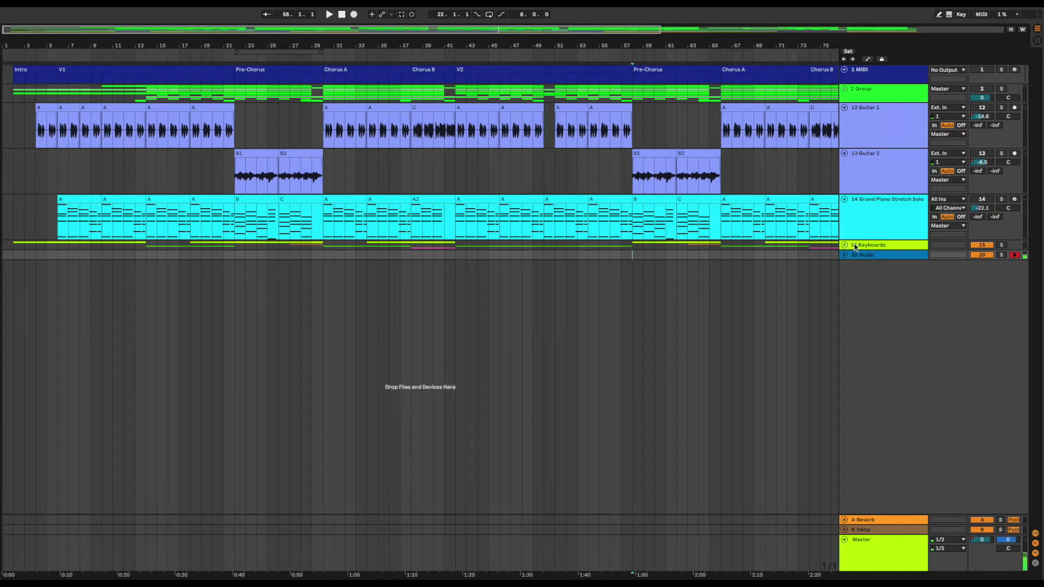
left_click(845, 245)
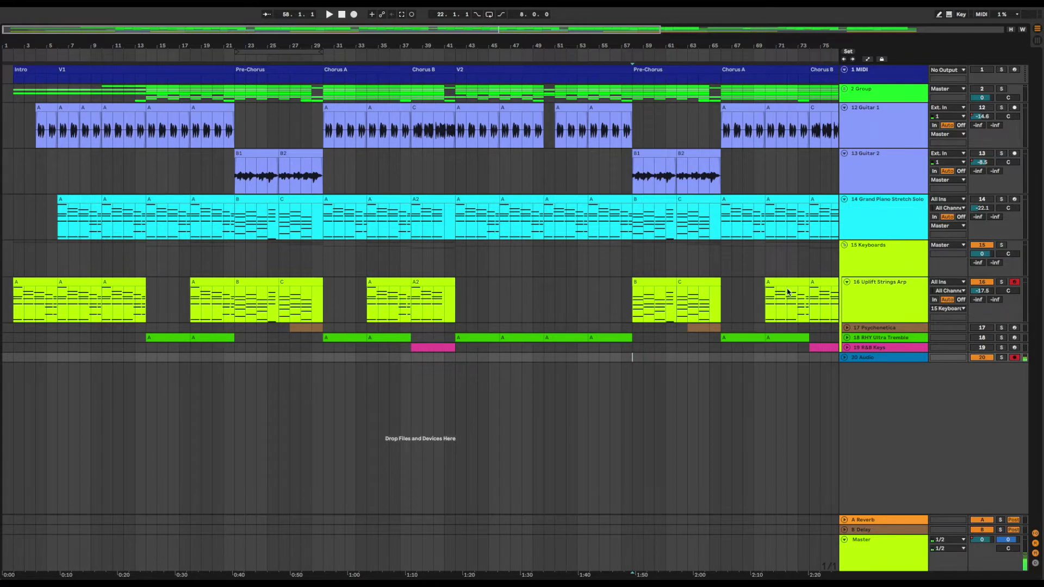
left_click(75, 198)
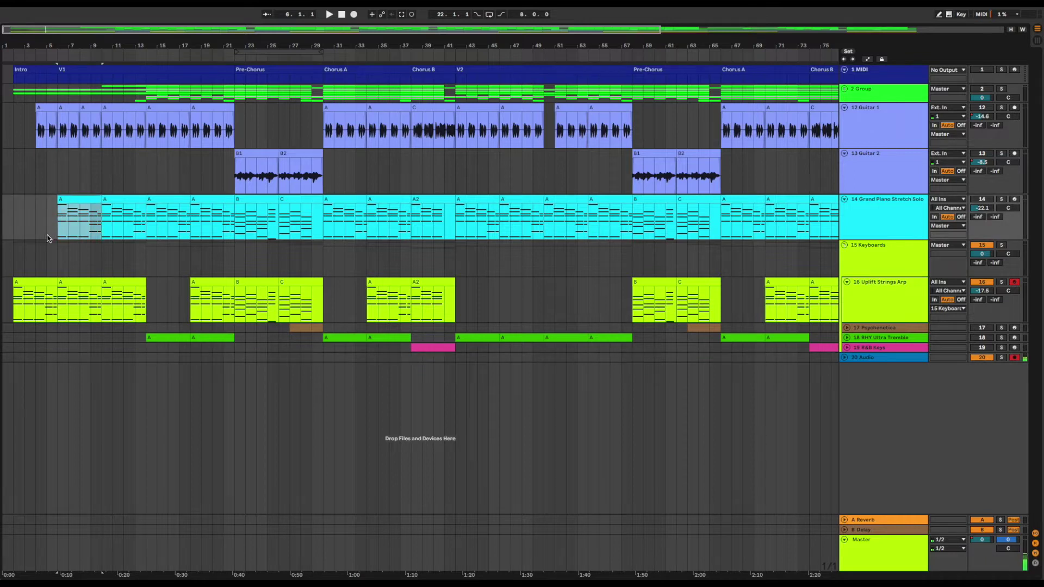
left_click(30, 280)
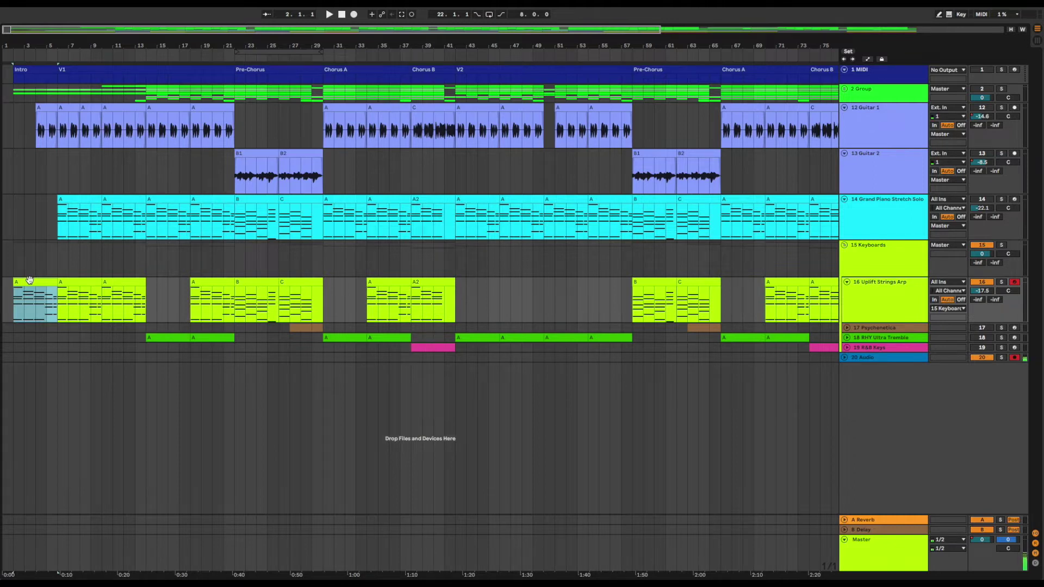
left_click(74, 199)
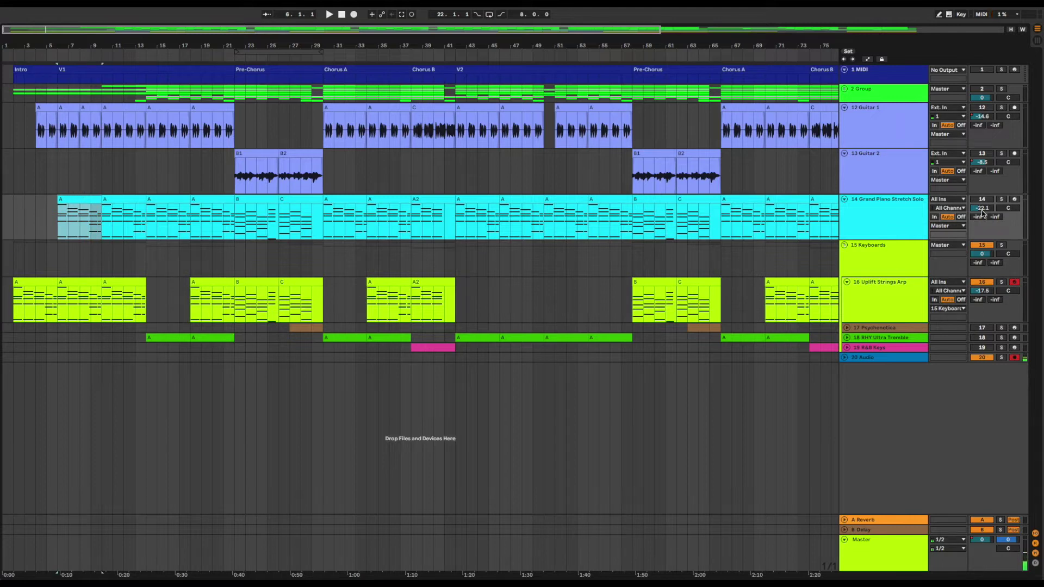
left_click(982, 200)
left_click(982, 282)
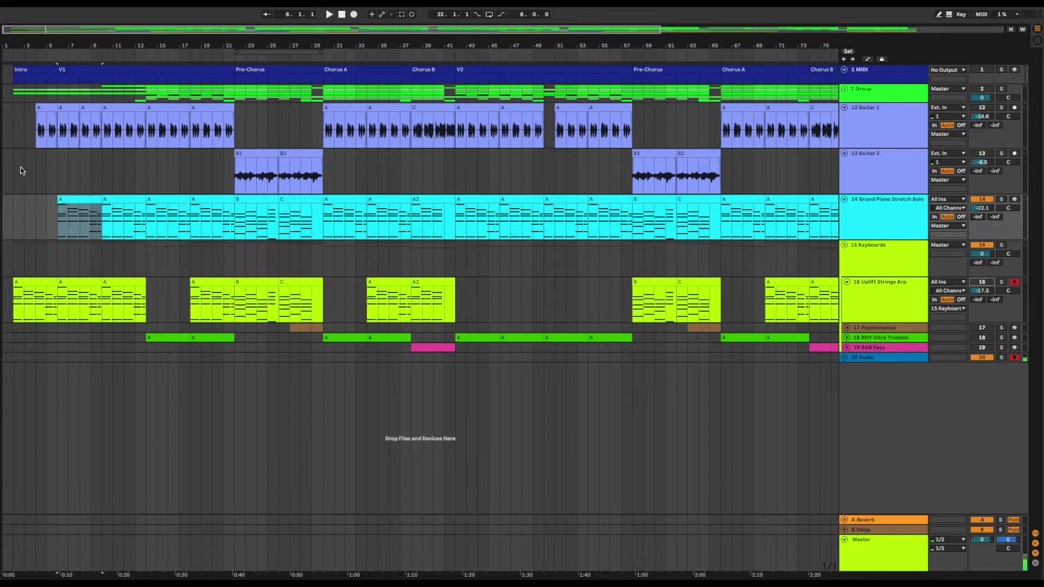
left_click(65, 198)
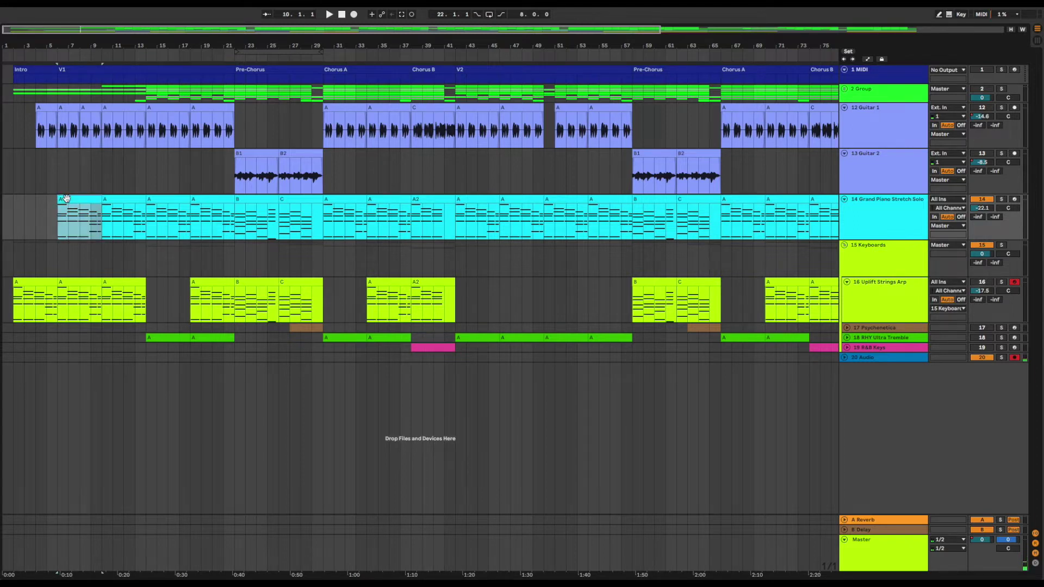
key("space")
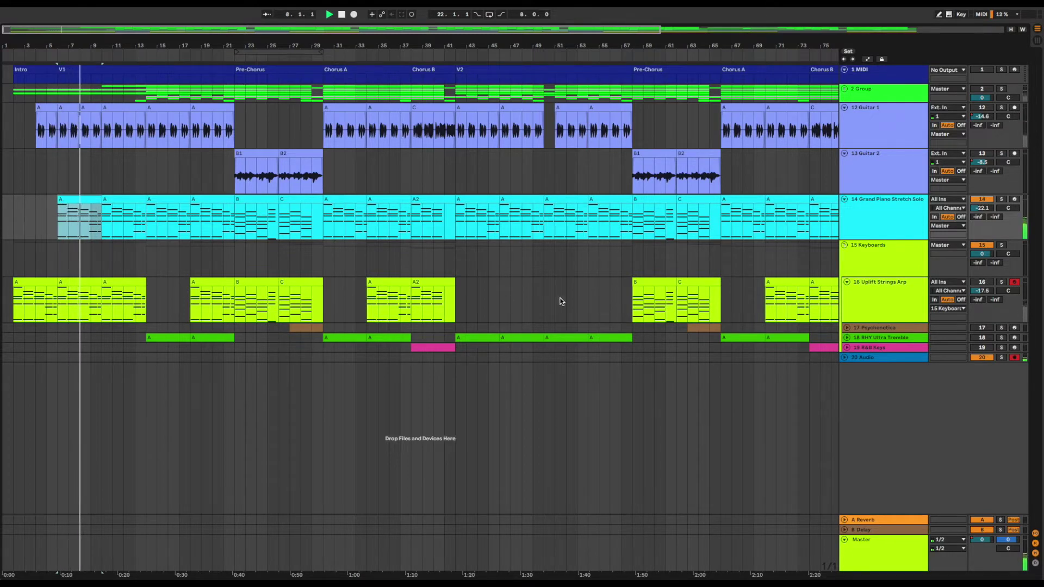
key("space")
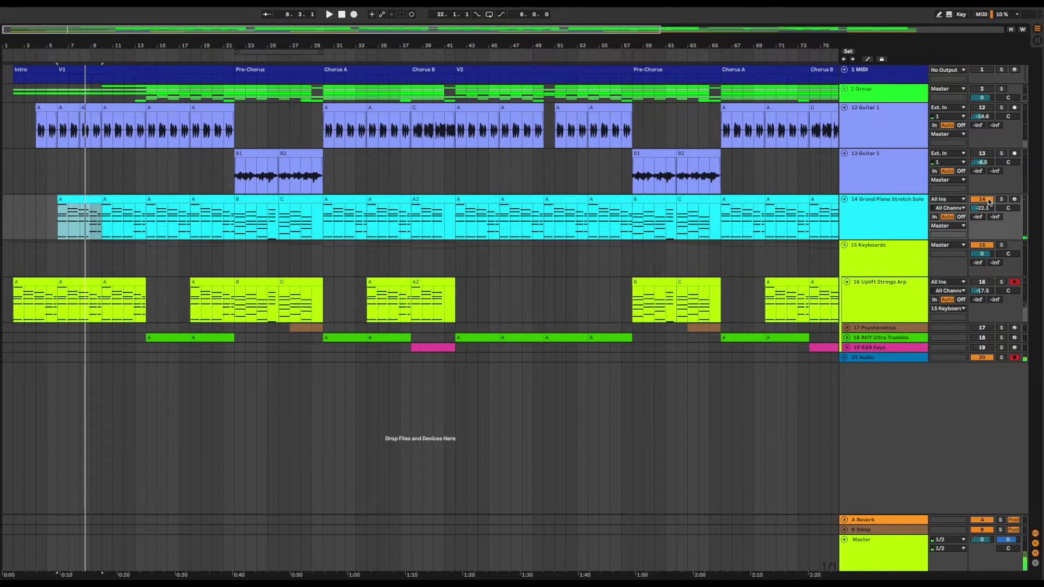
left_click(973, 283)
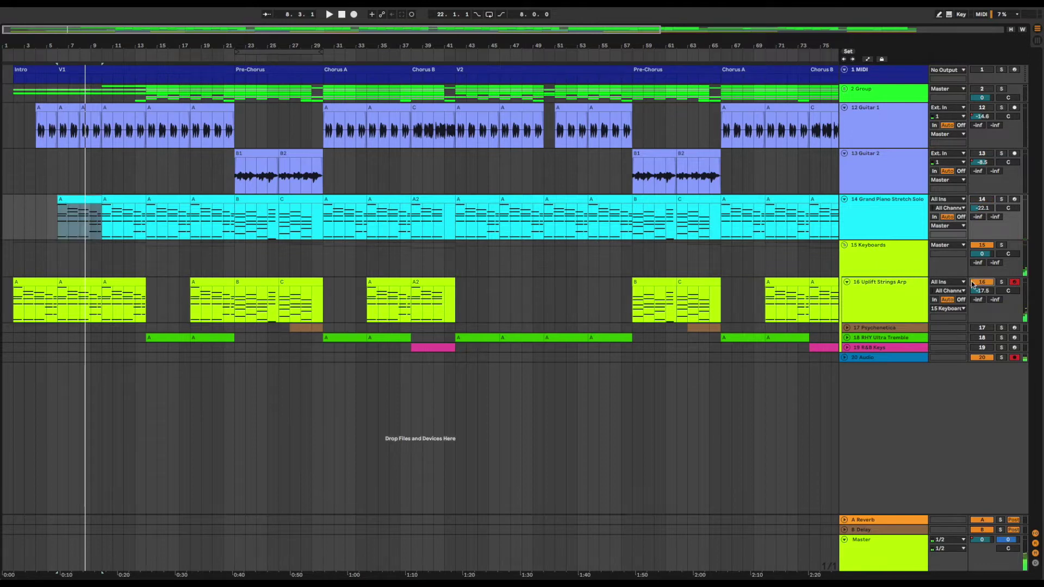
left_click(16, 282)
key("space")
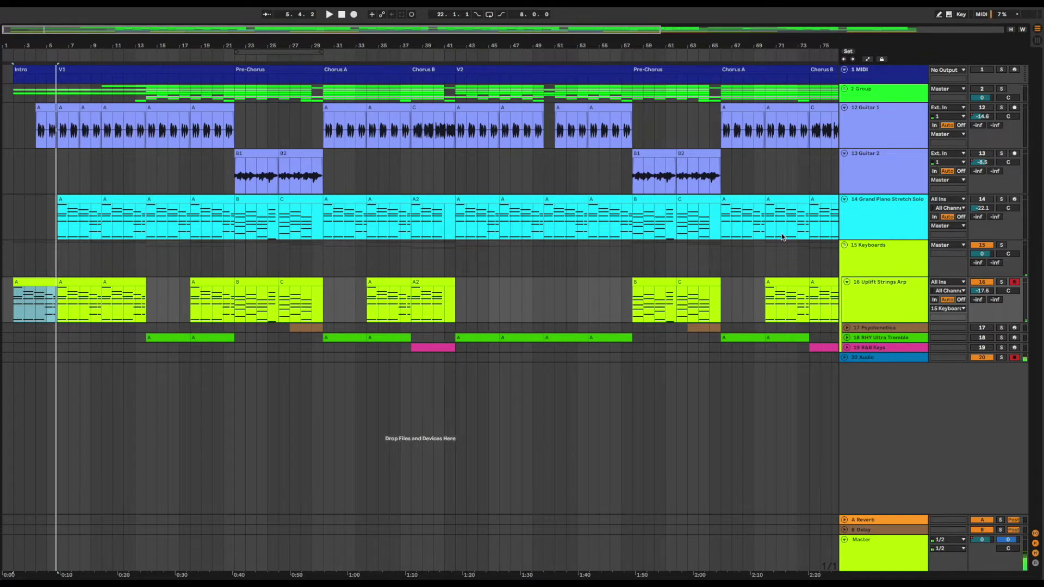
left_click(982, 200)
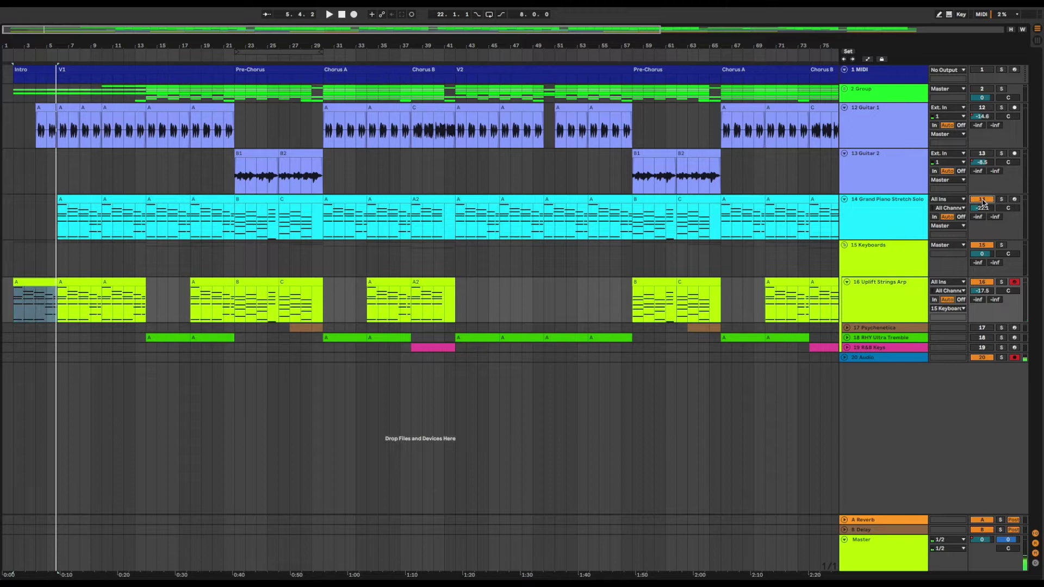
key("space")
left_click(53, 204)
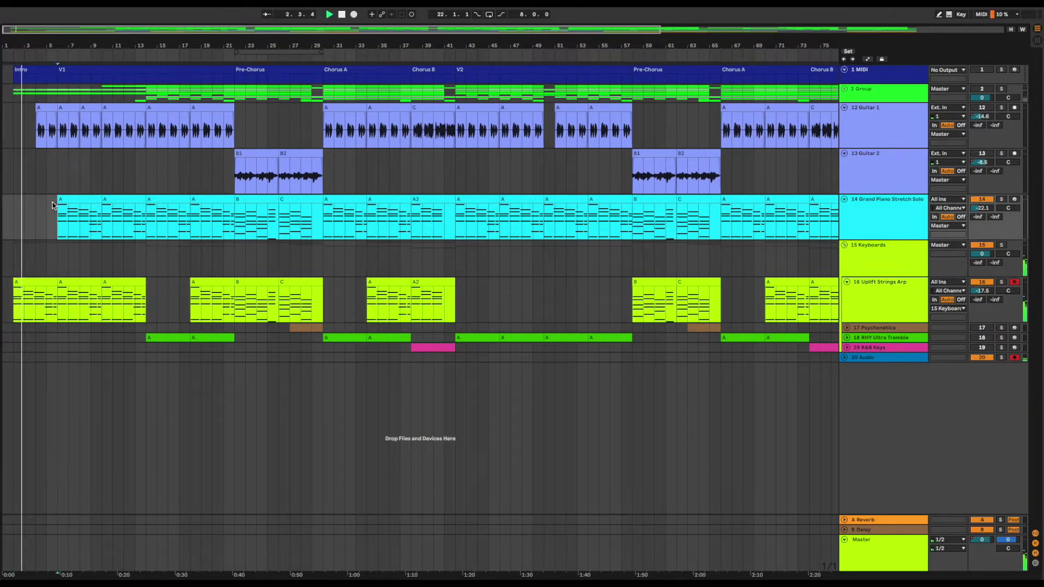
key("space")
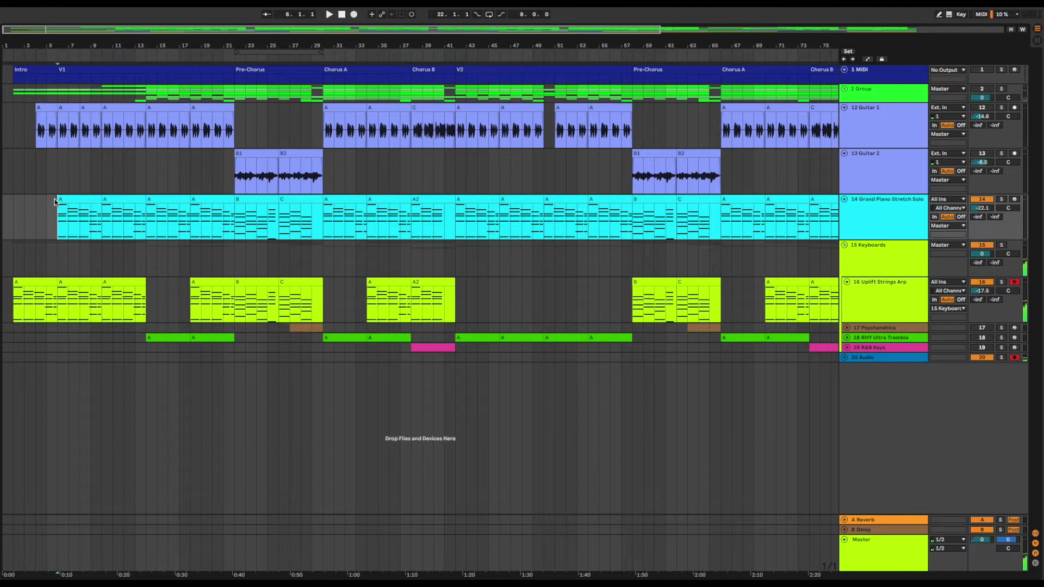
key("space")
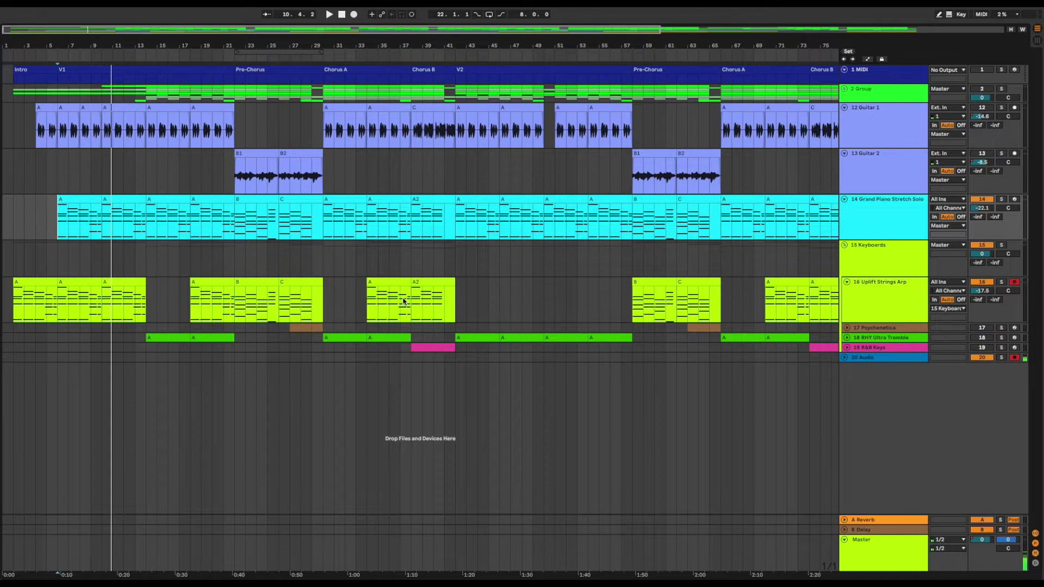
scroll(403, 300, "right", 5)
scroll(403, 300, "right", 8)
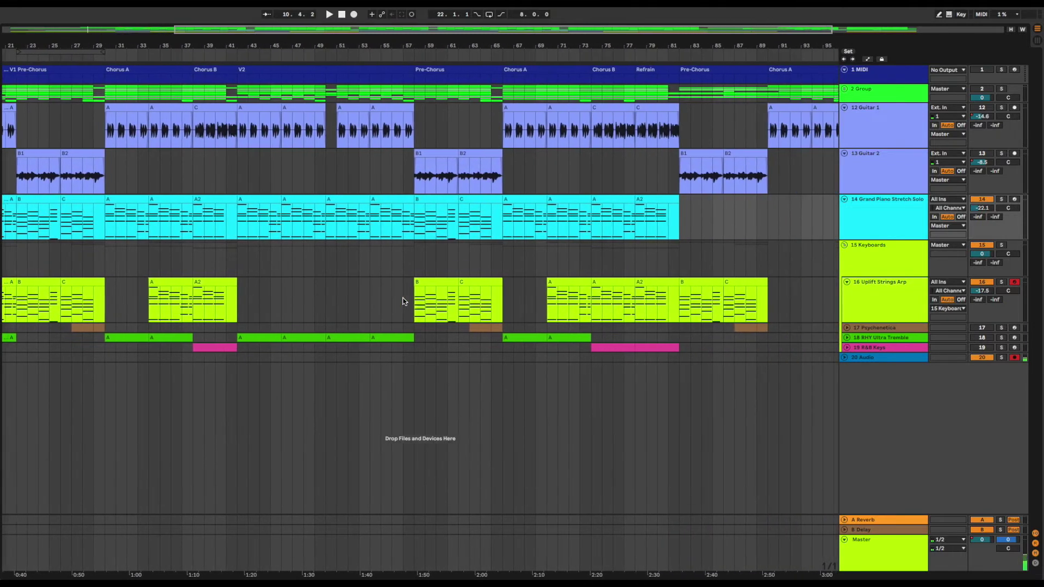
scroll(403, 301, "right", 2)
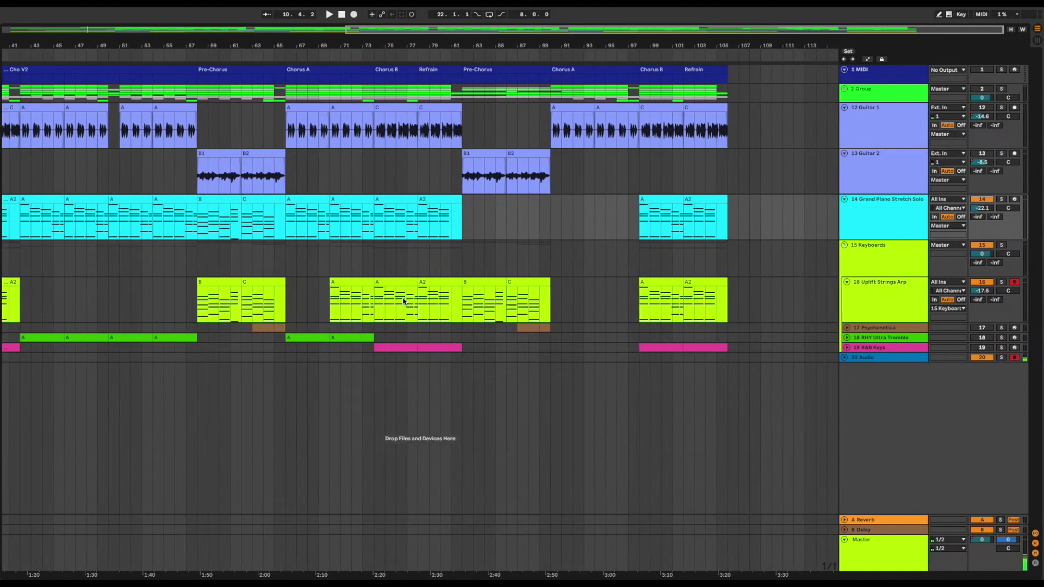
scroll(403, 300, "left", 15)
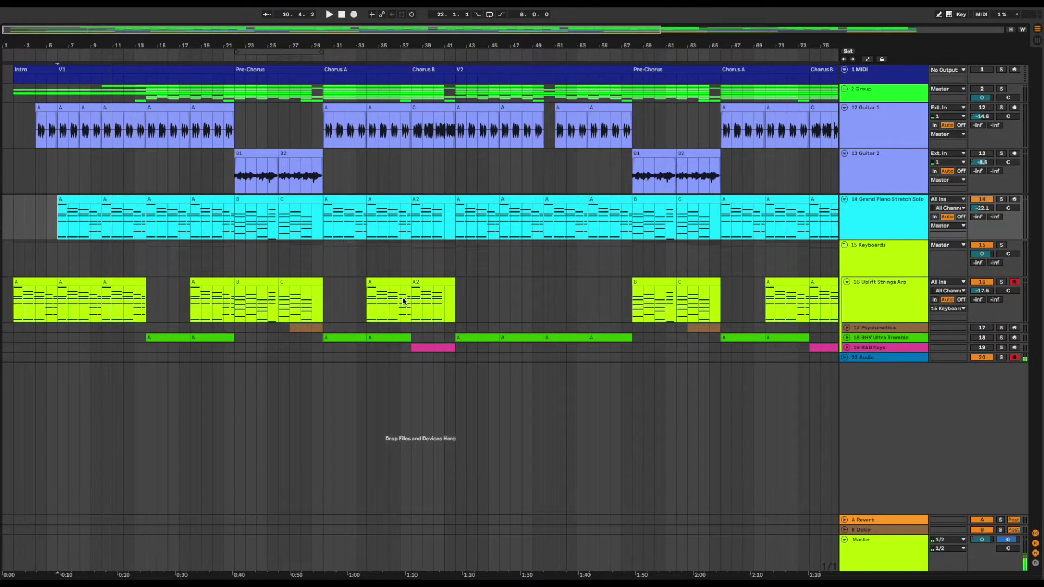
left_click(58, 328)
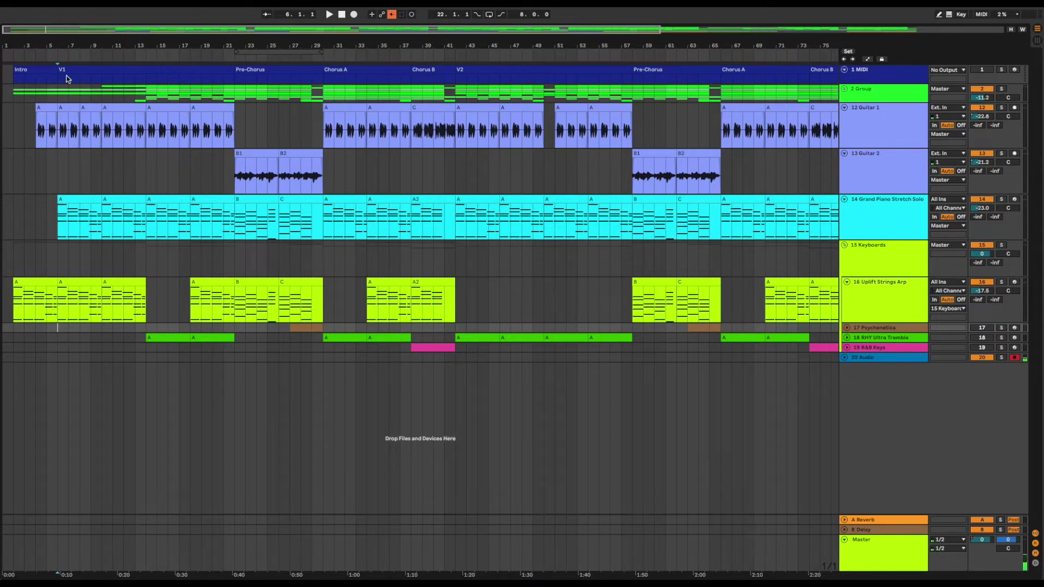
left_click(58, 159)
key("space")
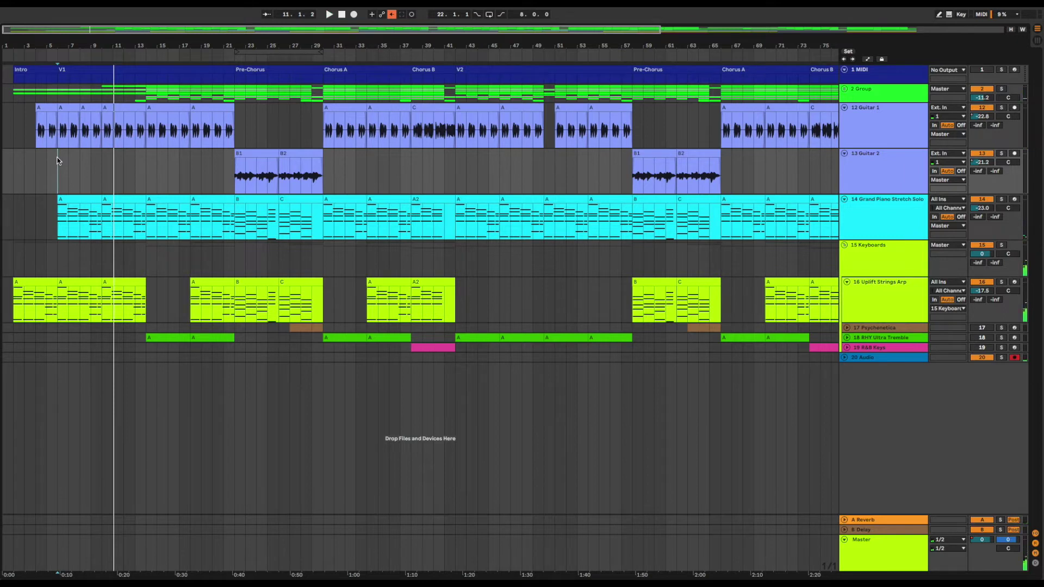
key("space")
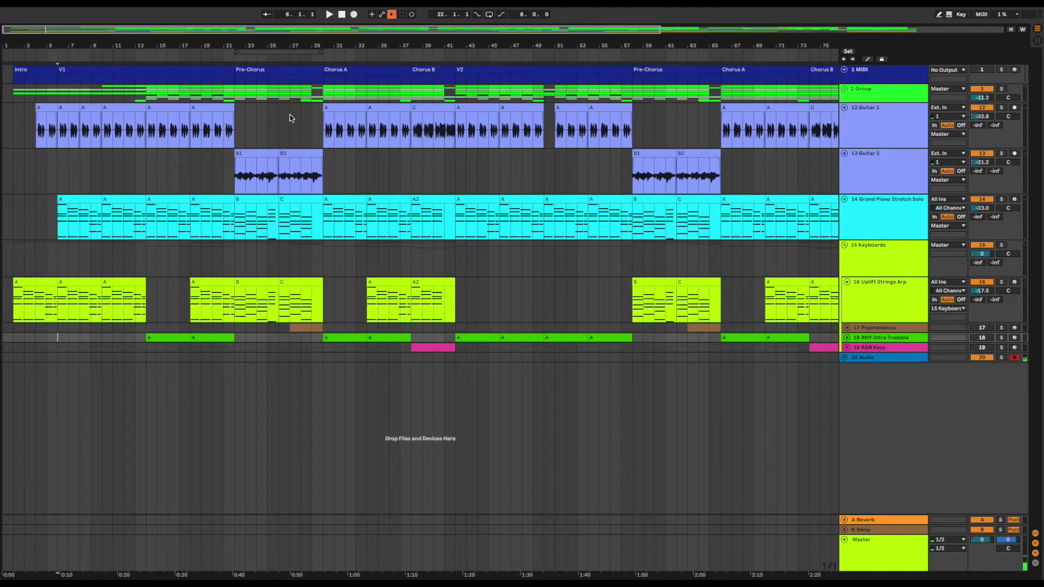
Expand and select track 17 Psychenetica, then play from bar 27 to hear the riser's volume ramp
left_click(847, 328)
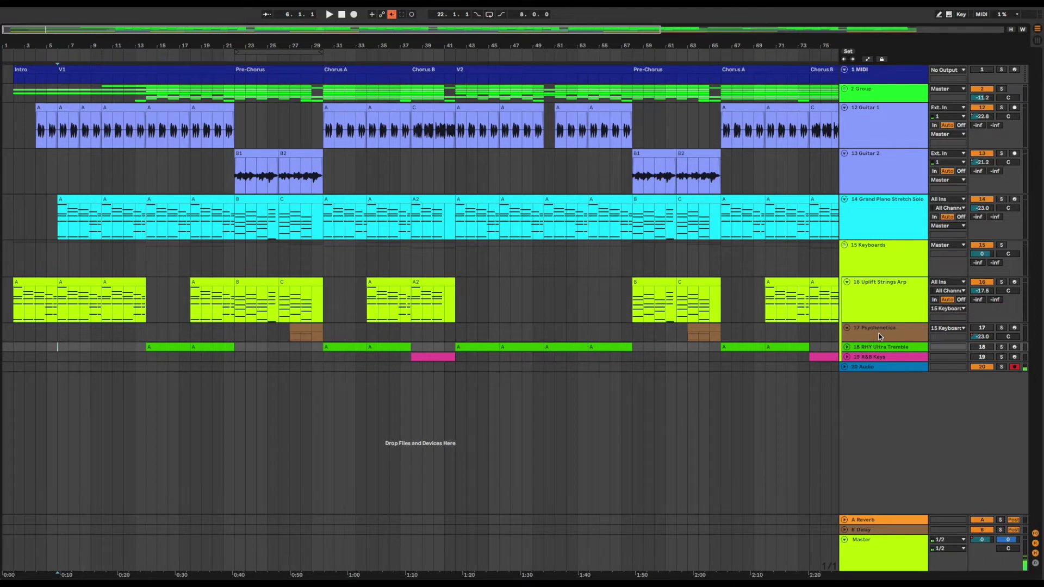
left_click(872, 337)
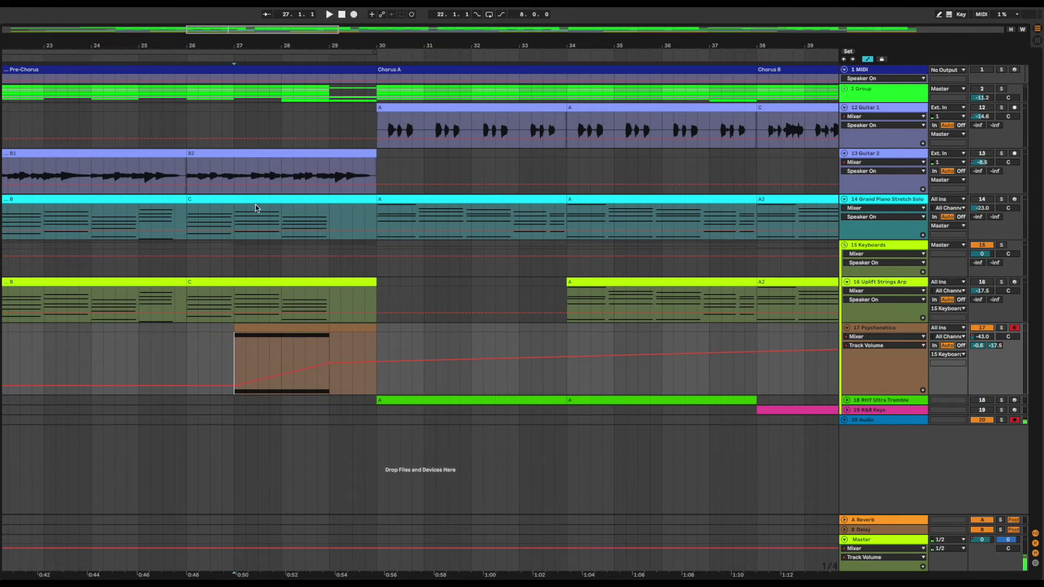
left_click(232, 57)
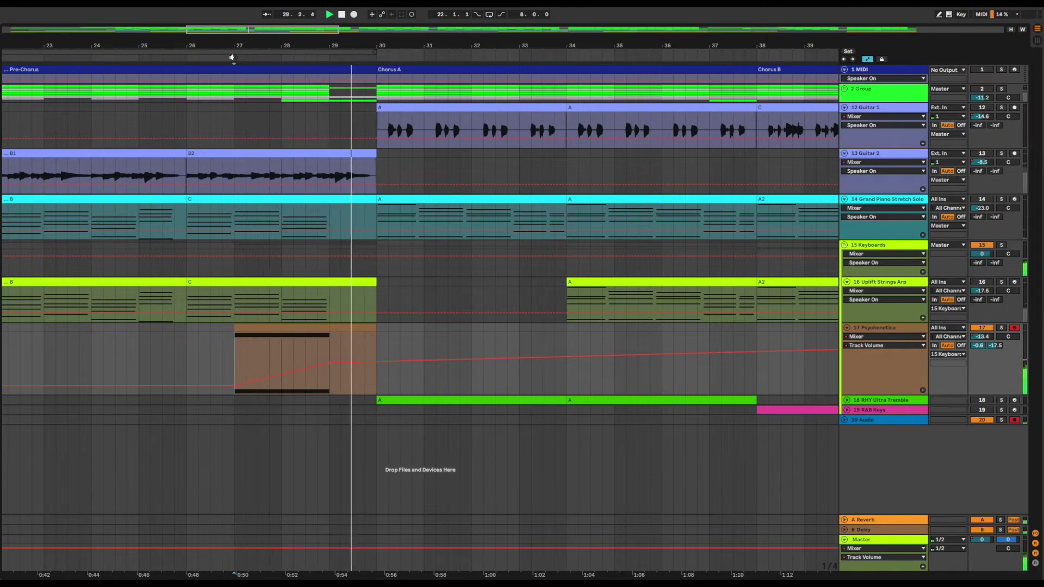
key("space")
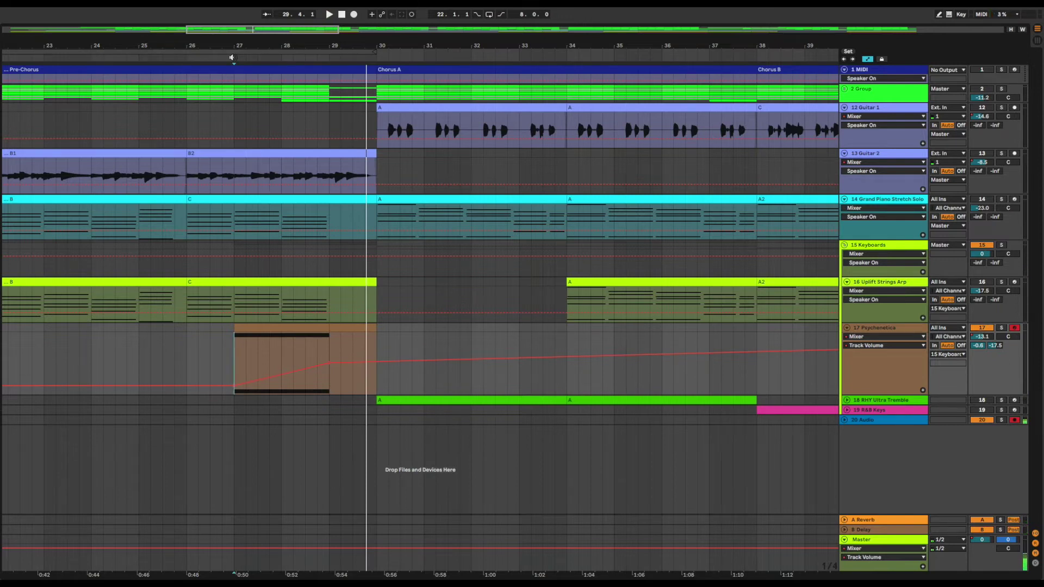
key("space")
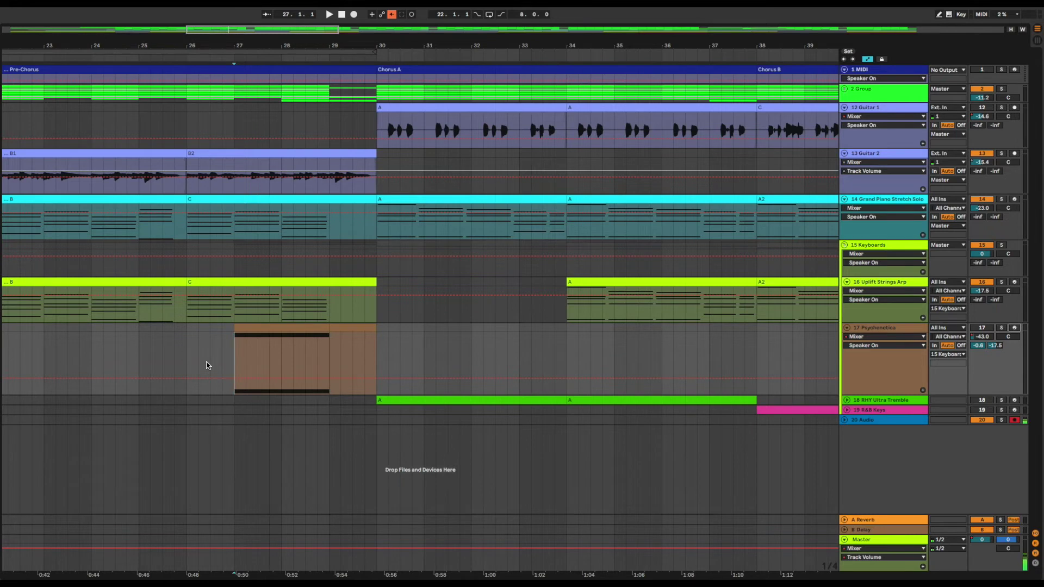
key("space")
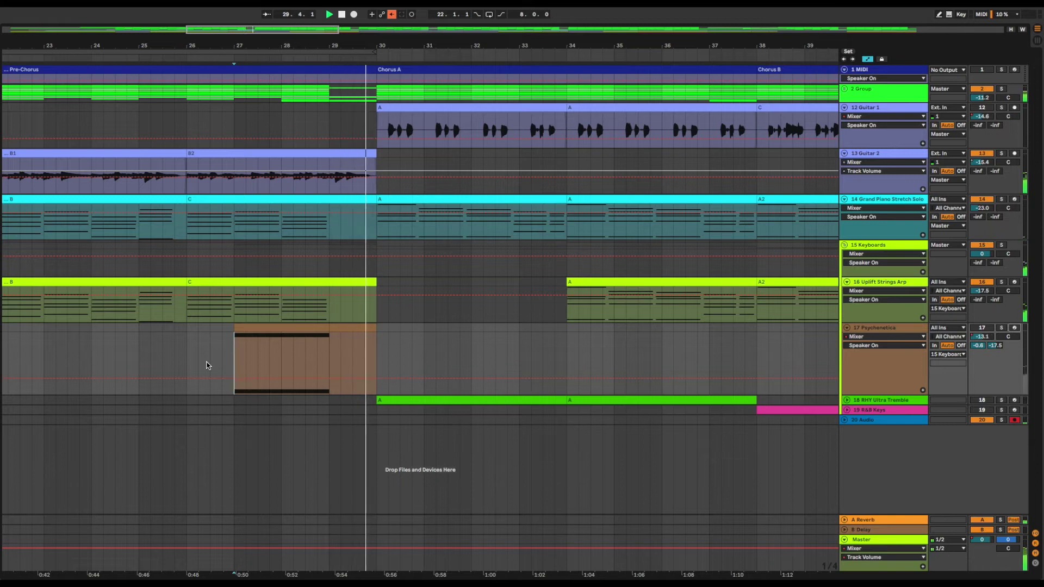
key("space")
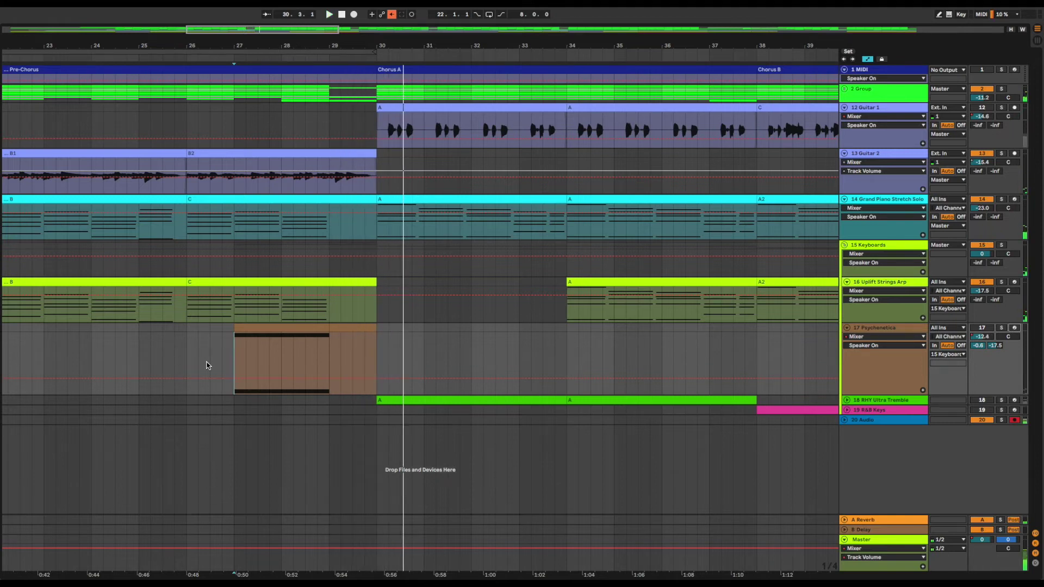
left_click(233, 354)
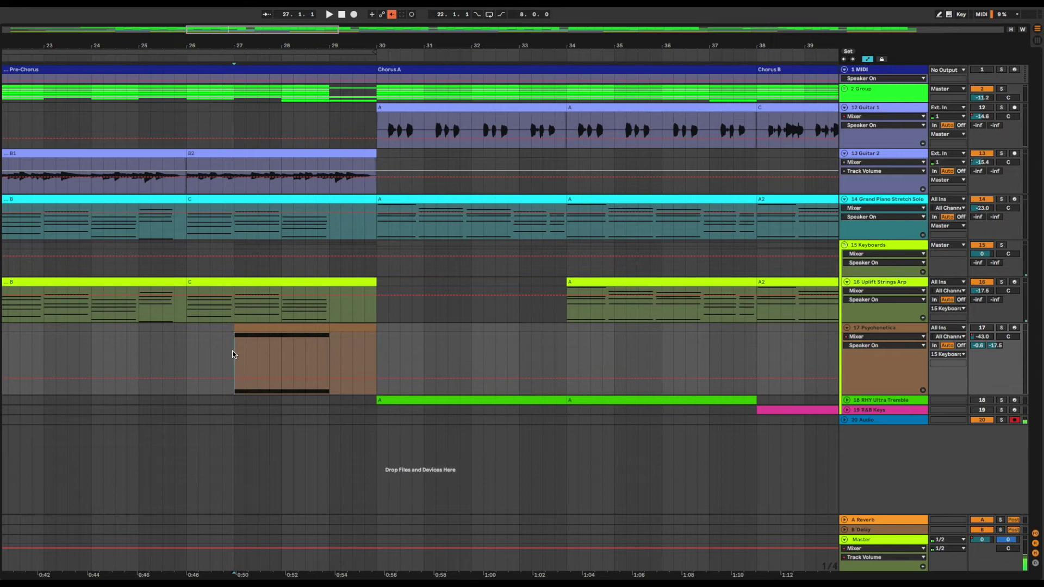
left_click(988, 329)
key("space")
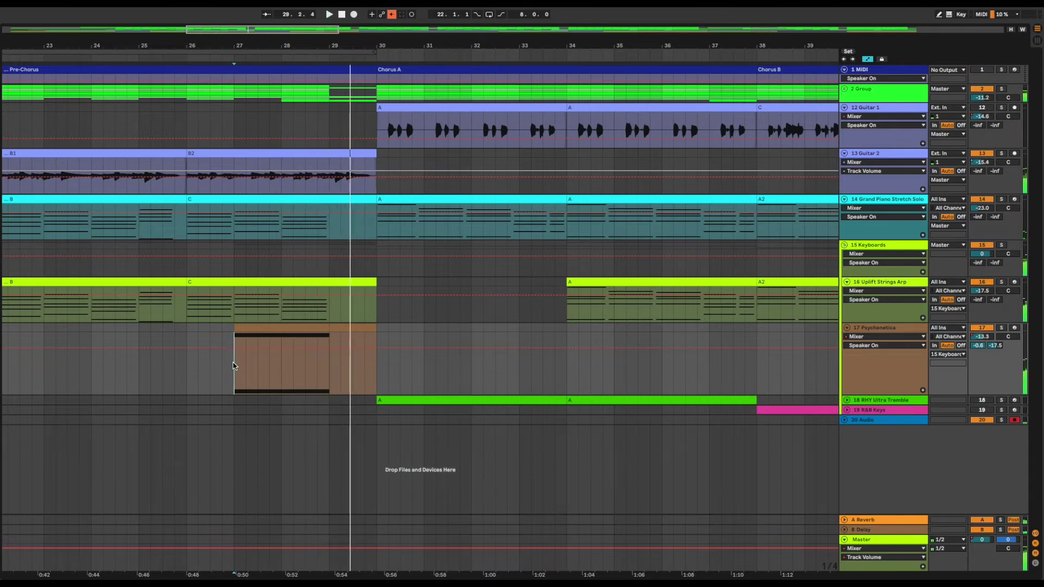
Stop playback and toggle record arm on Uplift Strings Arp on, then off again
key("space")
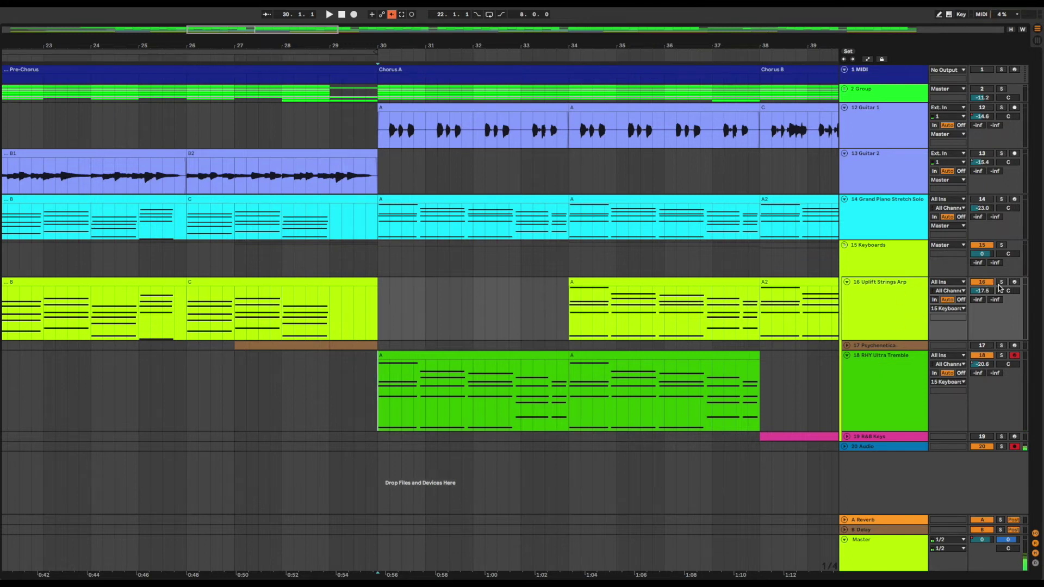
left_click(1014, 282)
left_click(1015, 283)
Expand the Psychenetica riser track to show its clips and play from the Pre-Chorus at bar 22
scroll(455, 381, "down", 10)
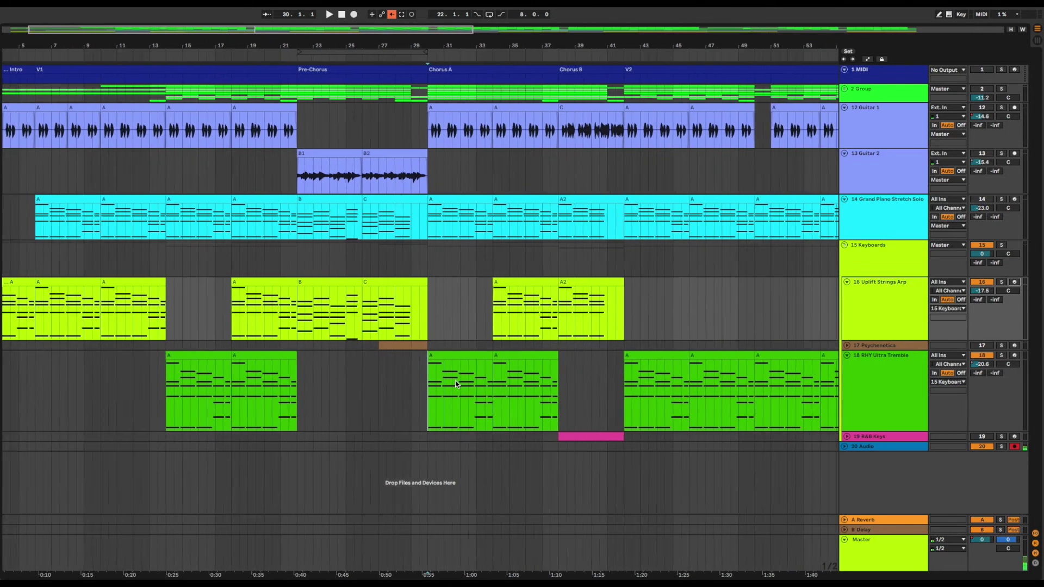
scroll(455, 381, "down", 2)
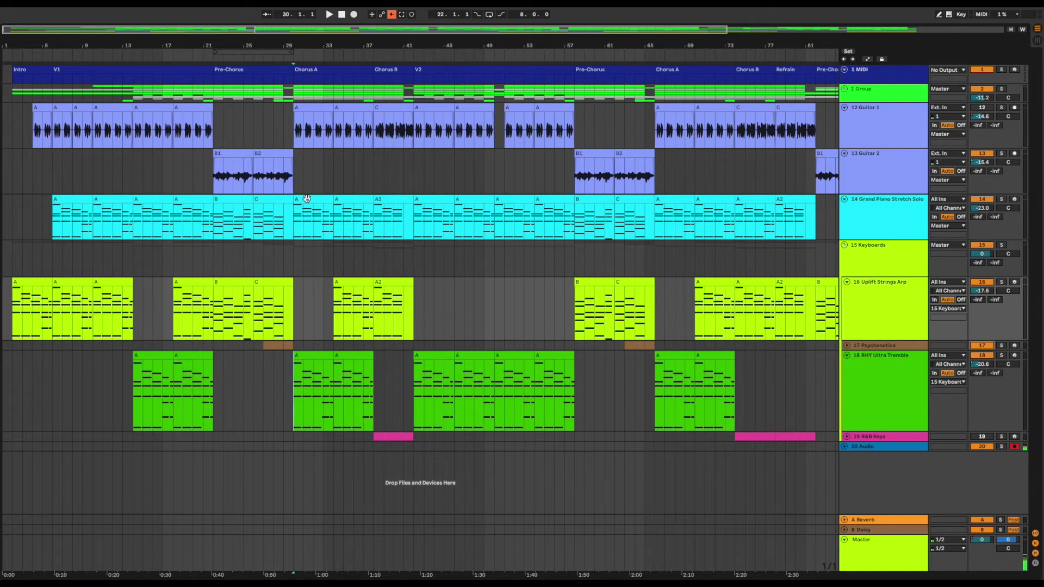
left_click(260, 49)
key("space")
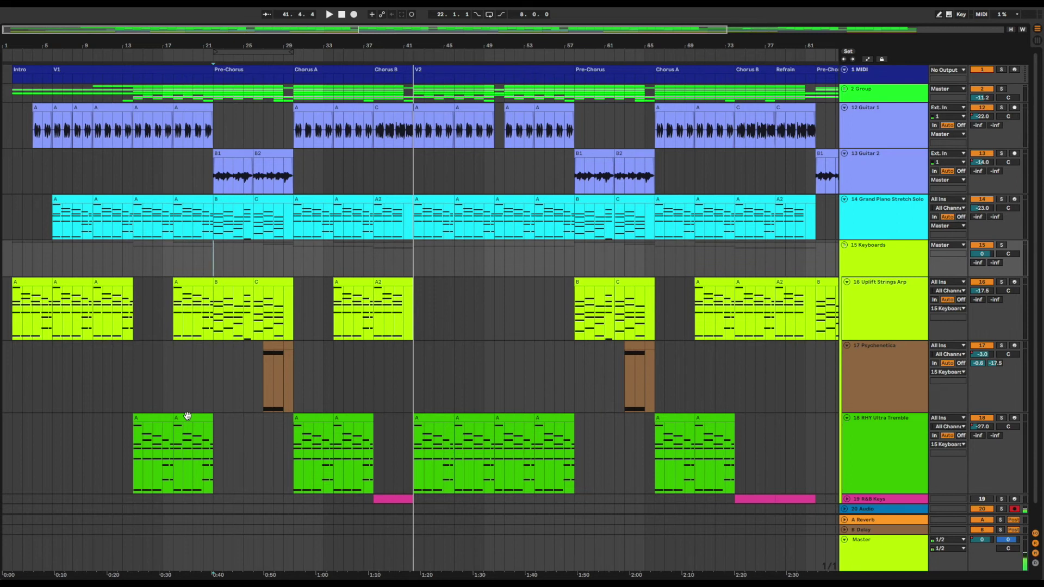
Fold the other keyboard layers, expand R&B Keys, play from bar 38 and zoom into bars 35–46
key("z")
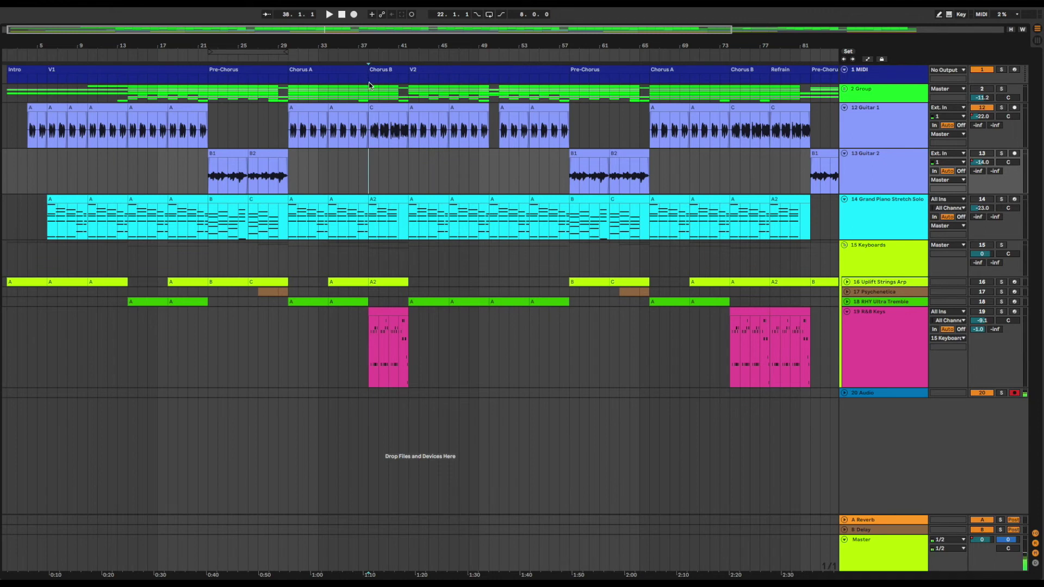
key("space")
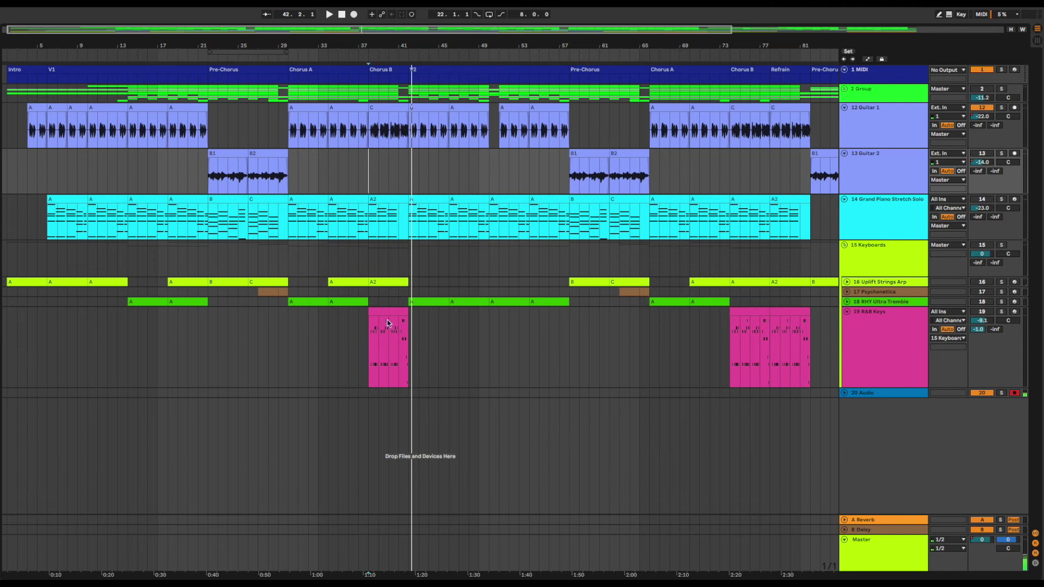
key("z")
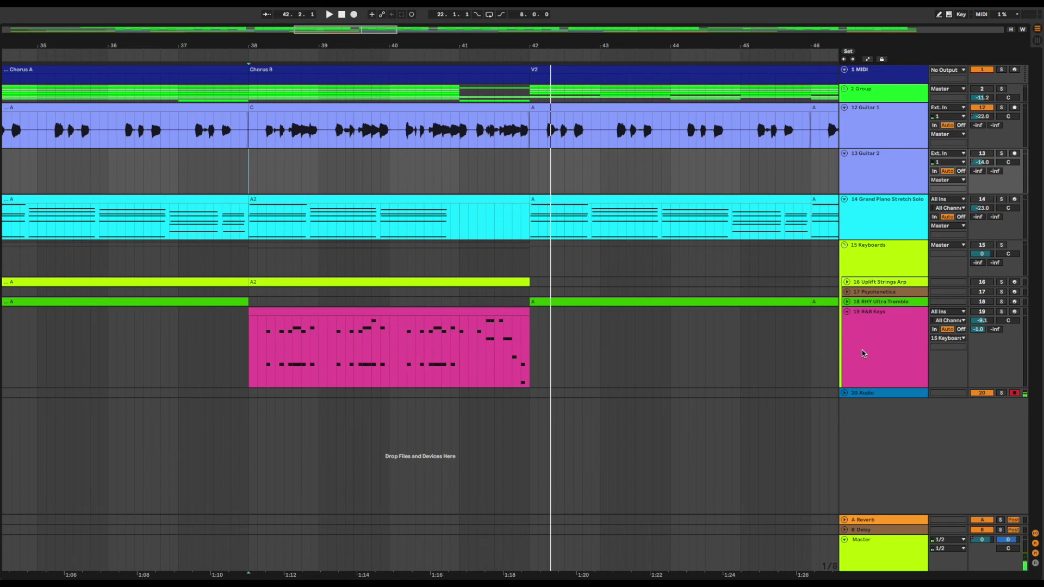
Lower the R&B Keys volume from -9.1 dB to about -19 dB, then replay Chorus B from bar 38
key("space")
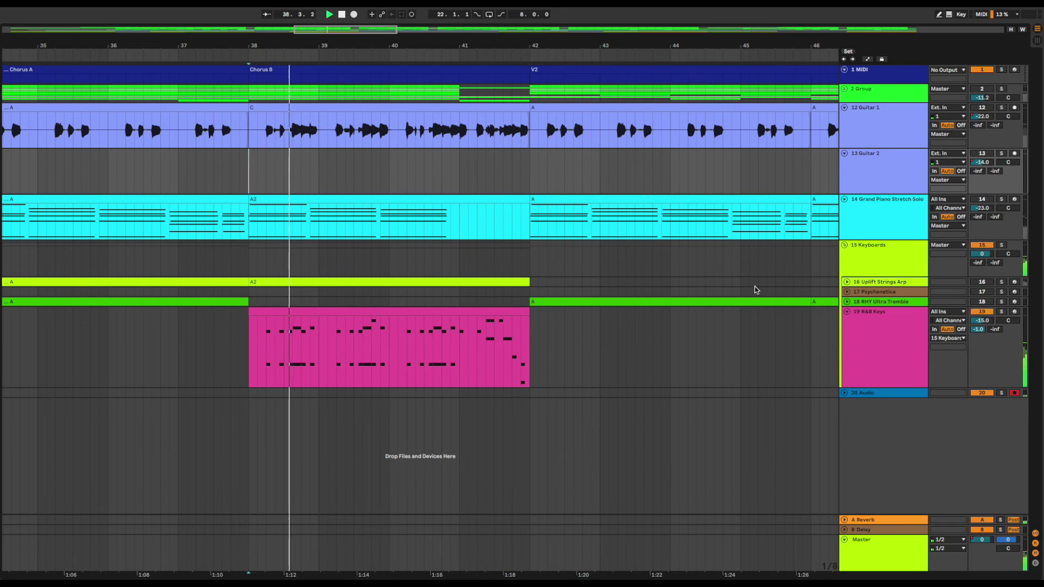
left_click_drag(997, 323, 997, 348)
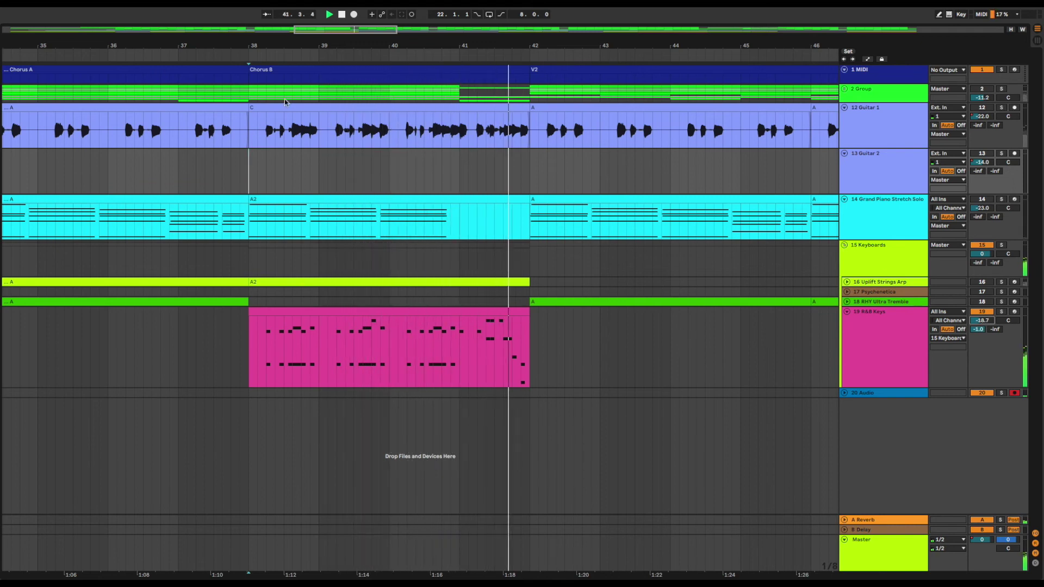
key("space")
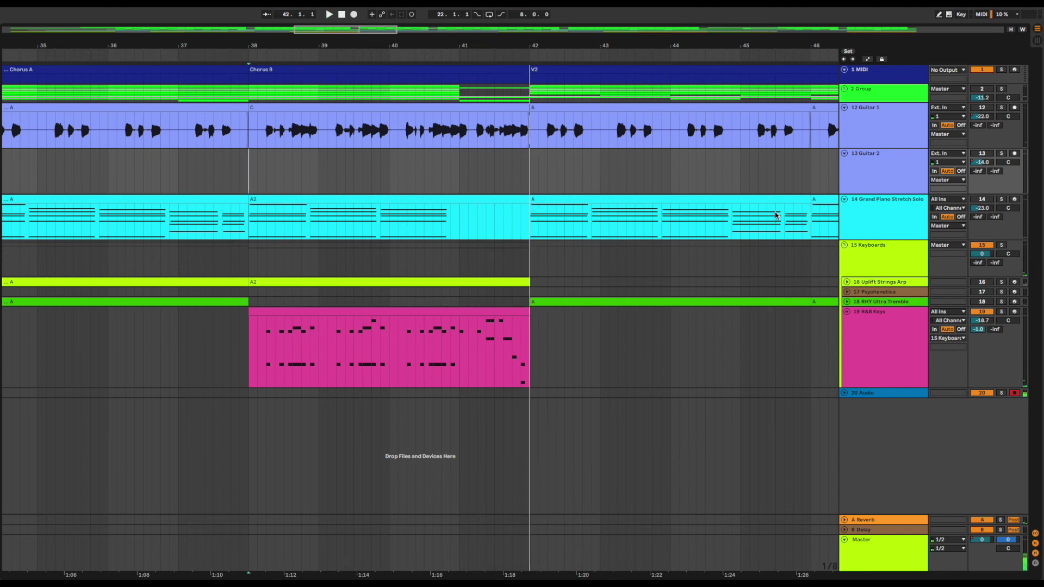
left_click(249, 258)
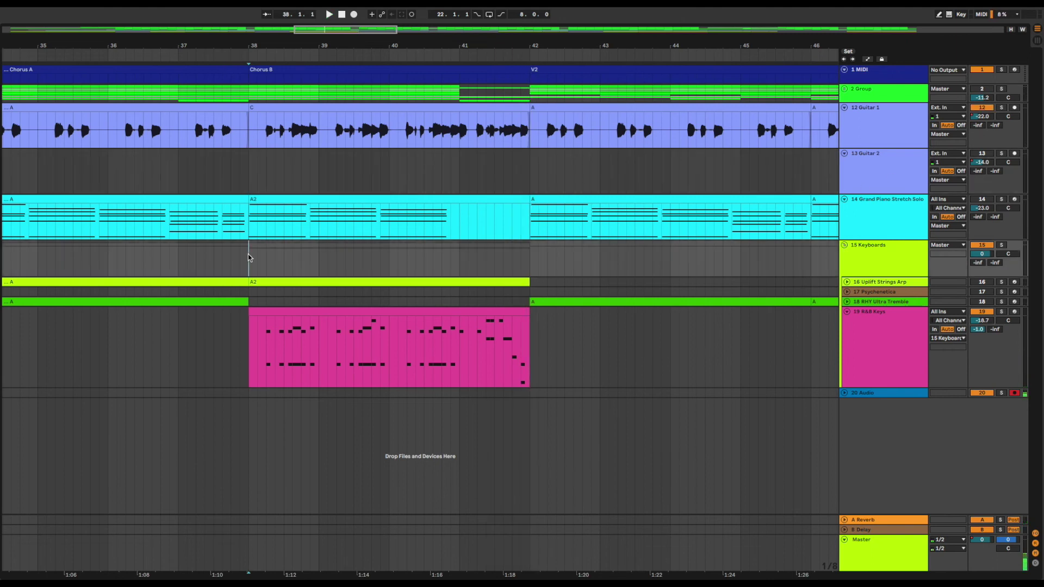
key("space")
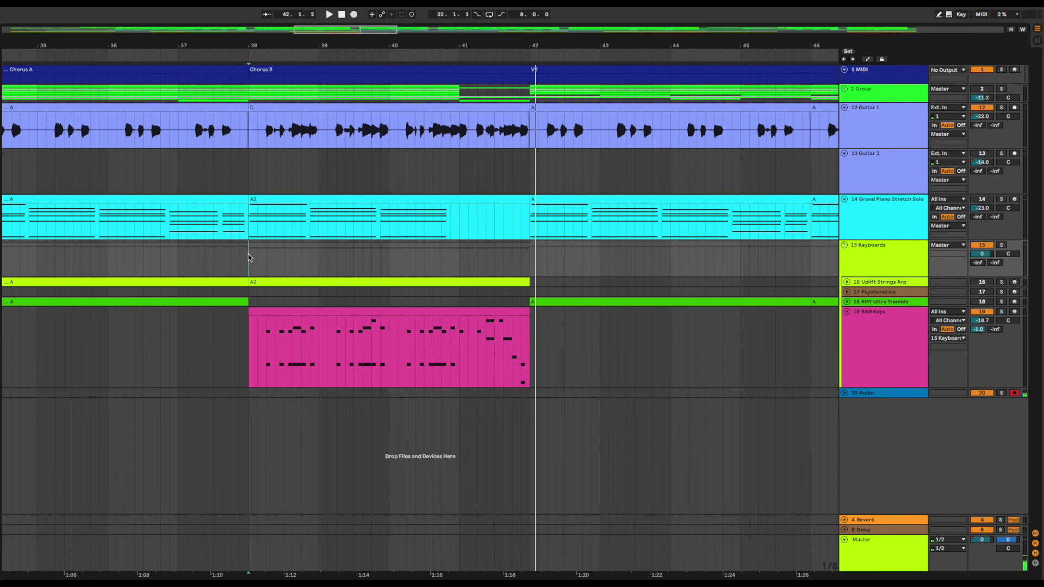
Zoom out to the whole song, then into bars 28–53, and play from bar 38
key("x")
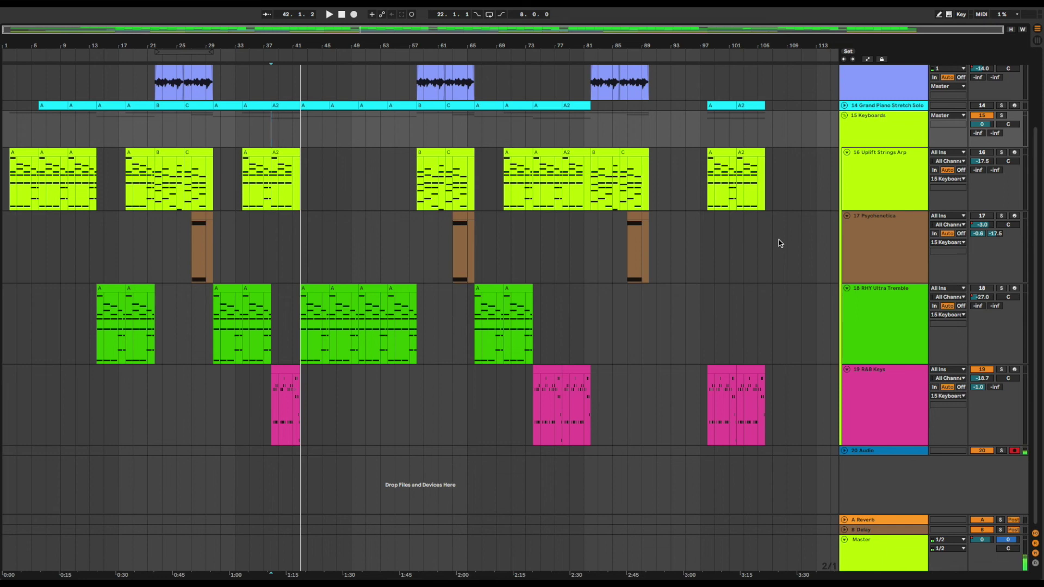
key("z")
key("space")
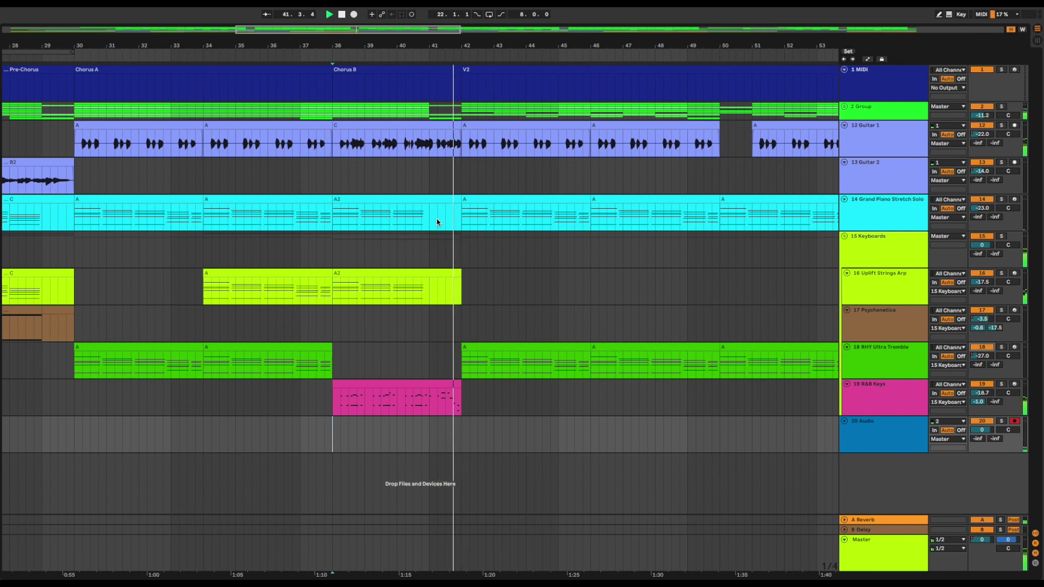
left_click(332, 249)
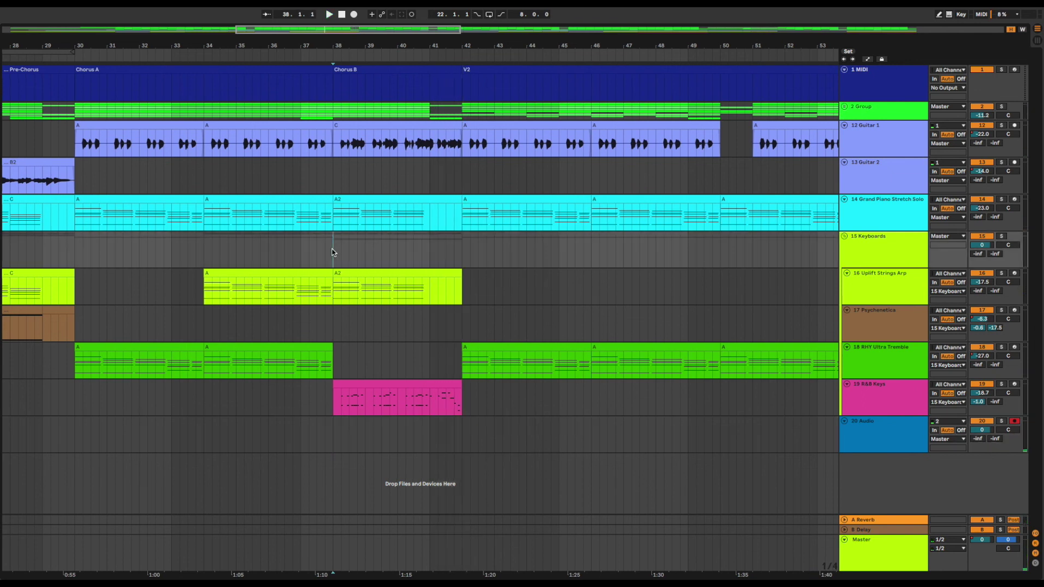
left_click(331, 58)
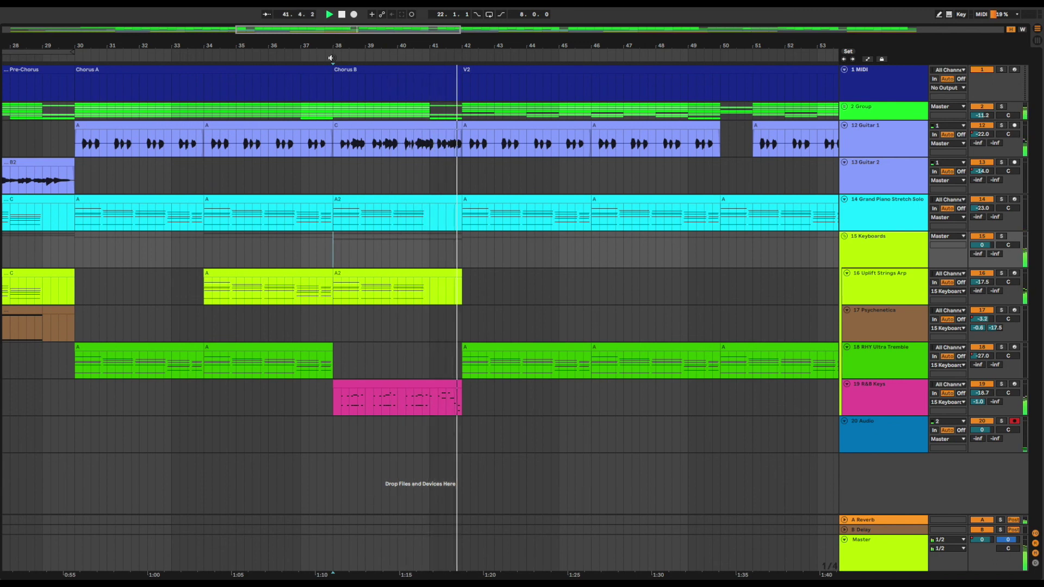
key("space")
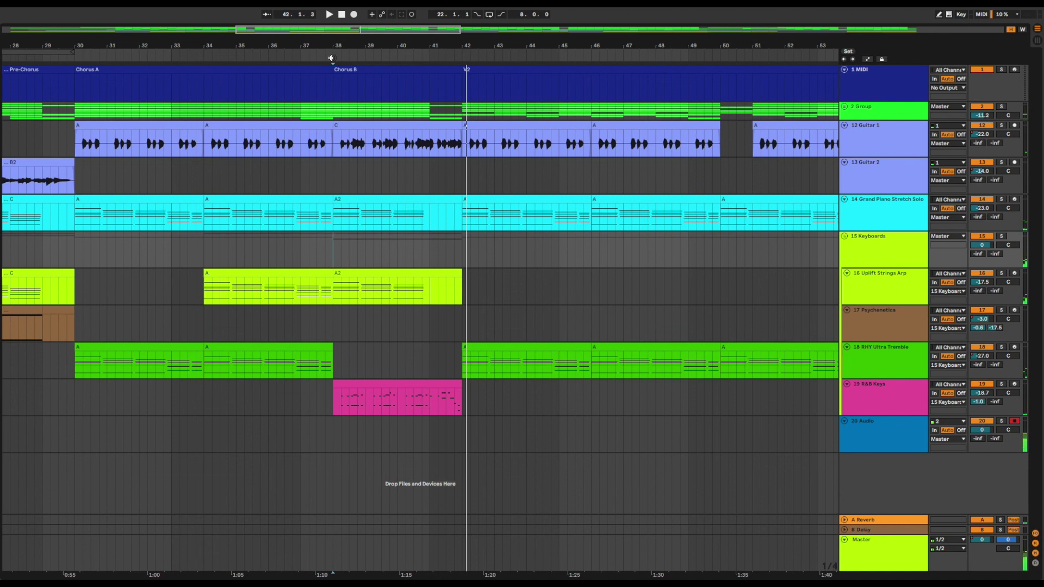